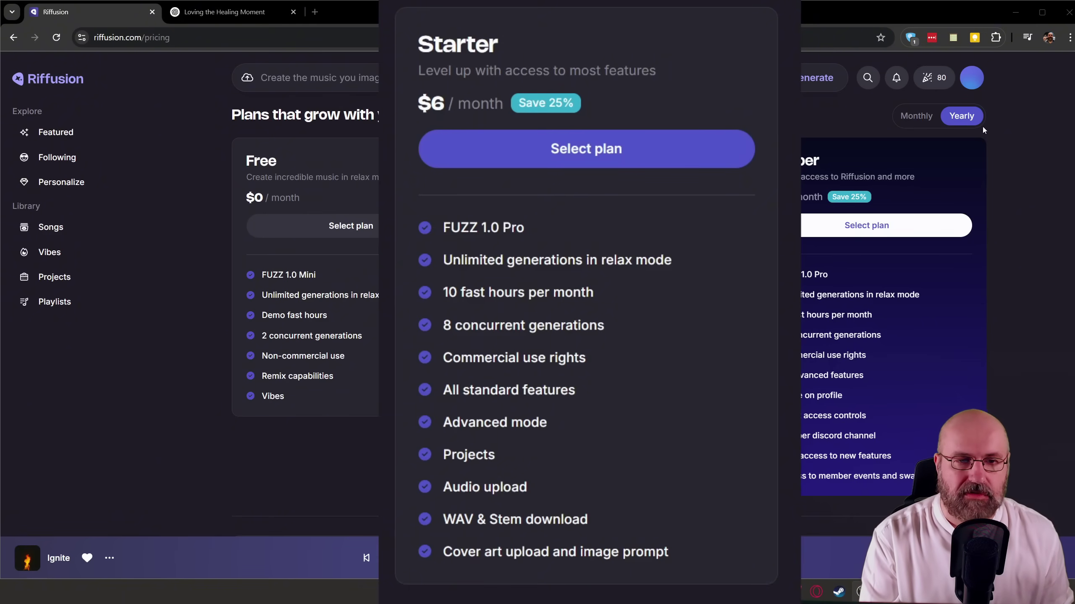
Show the subscription plans with monthly billing, and browse the staff-picked songs on the Featured home page.
click(933, 121)
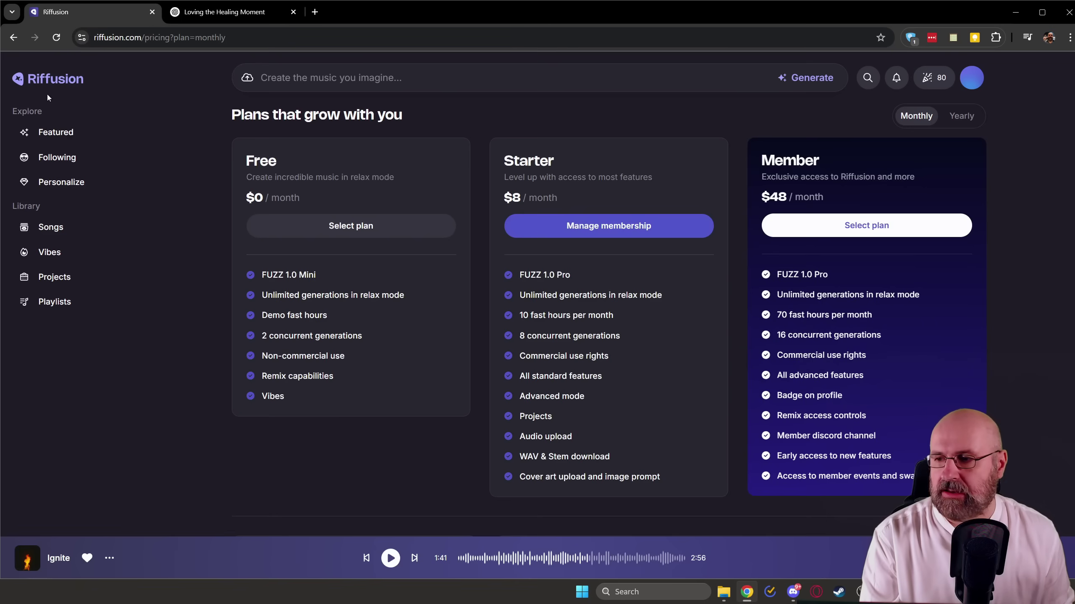
click(48, 81)
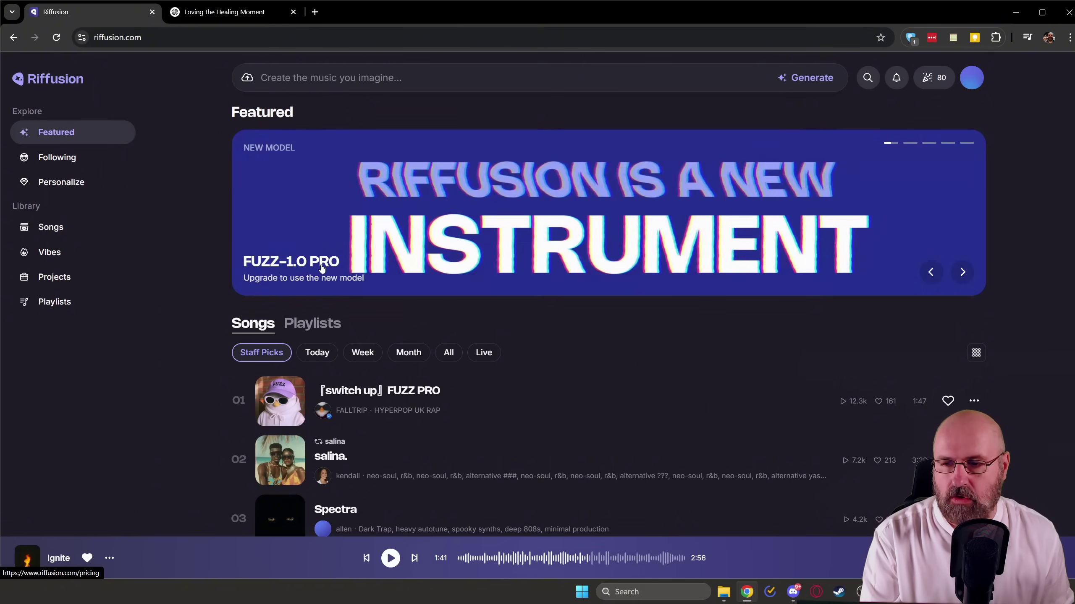
scroll(205, 245, down, 8)
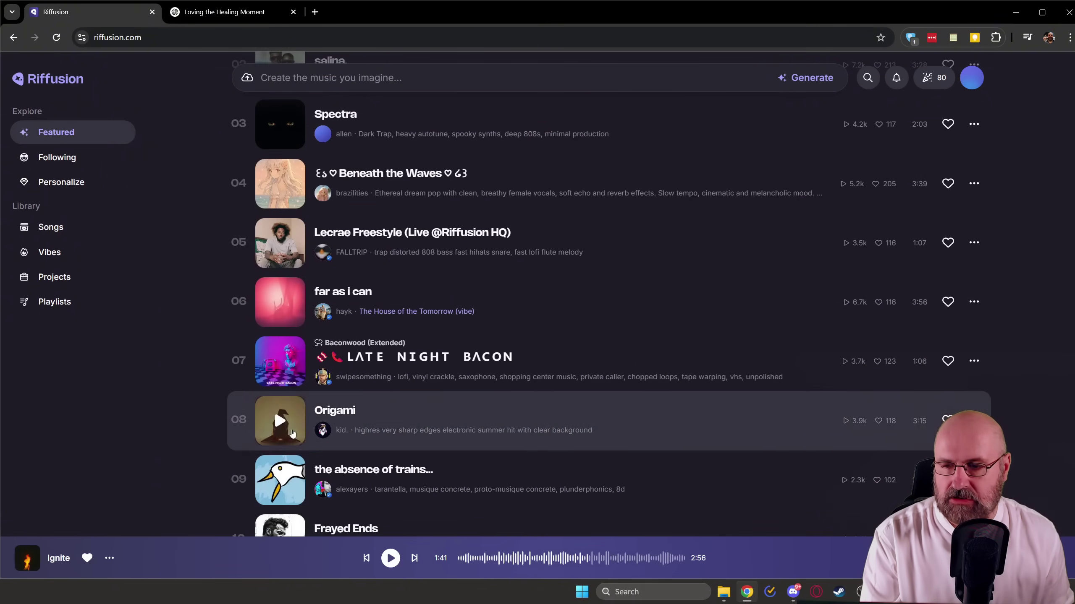
scroll(194, 342, down, 4)
scroll(194, 345, down, 3)
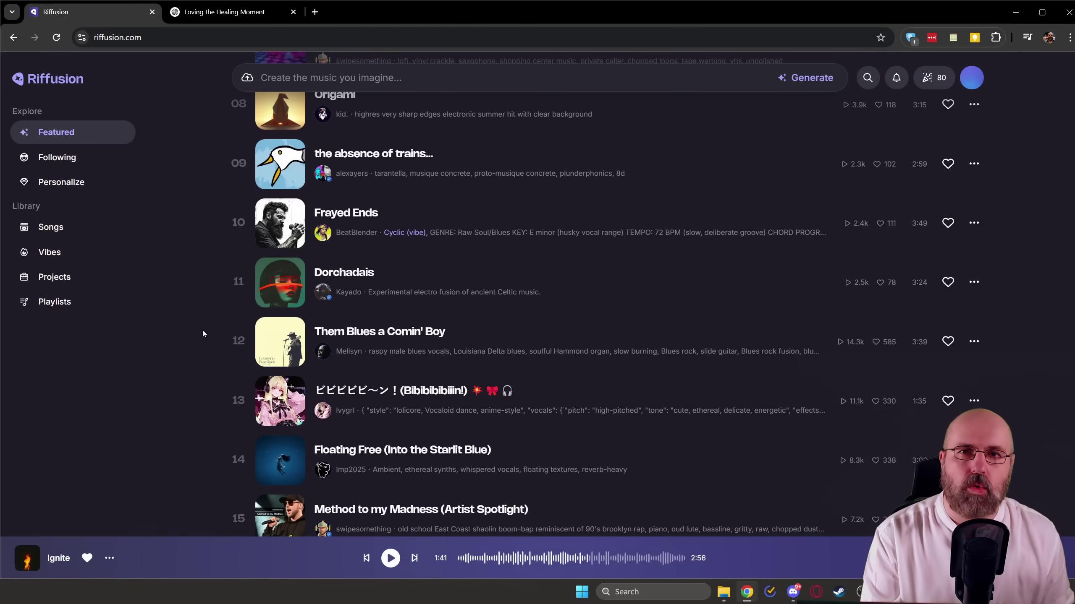
scroll(202, 334, up, 15)
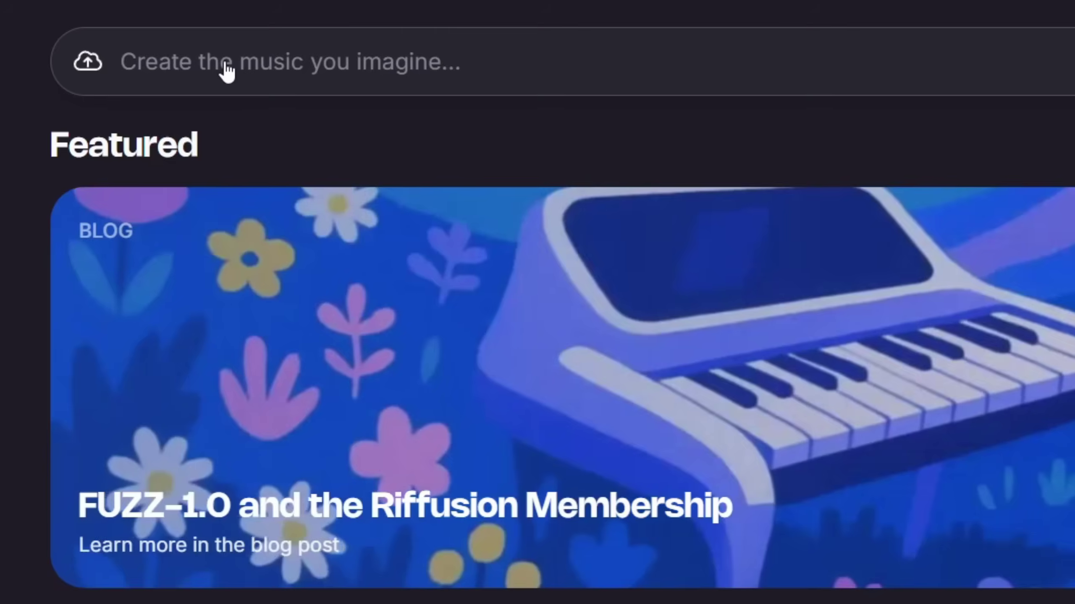
Open the music creation form, view its Prompt mode and return to Compose mode.
click(305, 81)
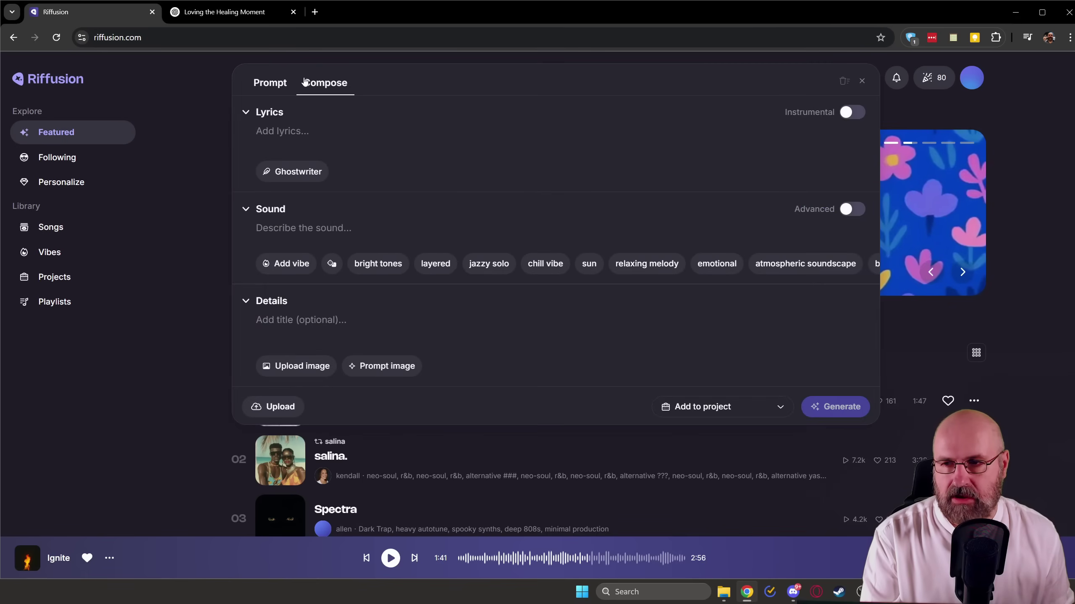
click(269, 85)
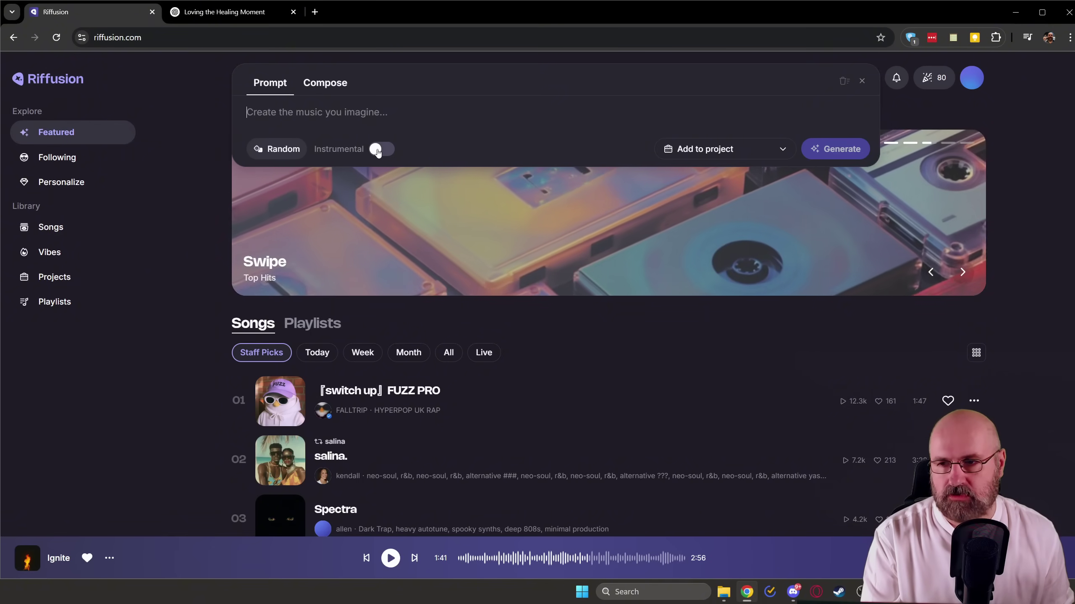
click(326, 83)
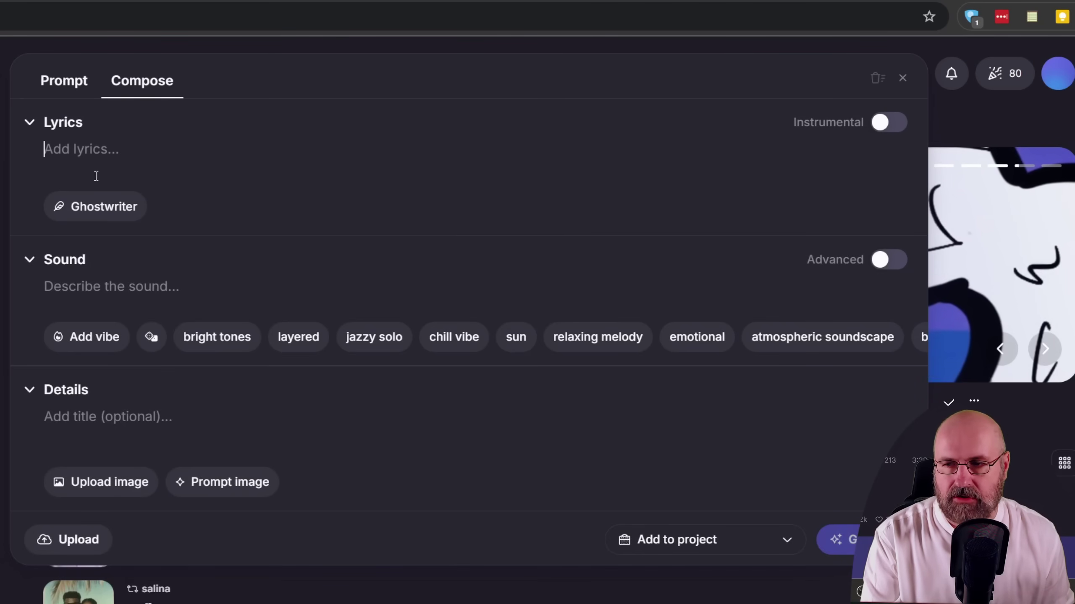
Inspect the Ghostwriter lyrics helper and the form's sound description and title fields.
click(81, 211)
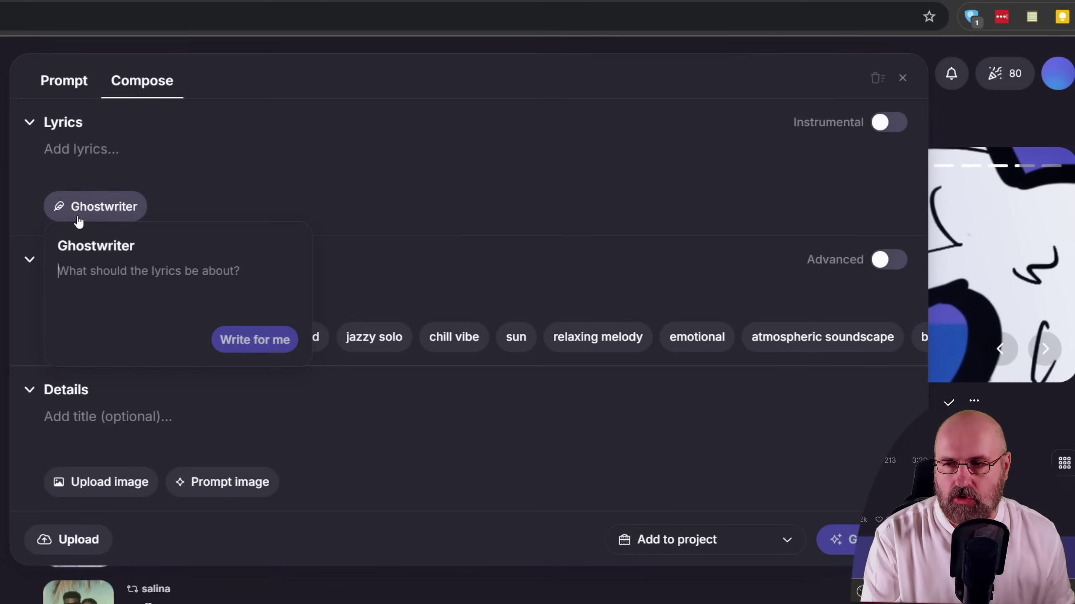
click(137, 203)
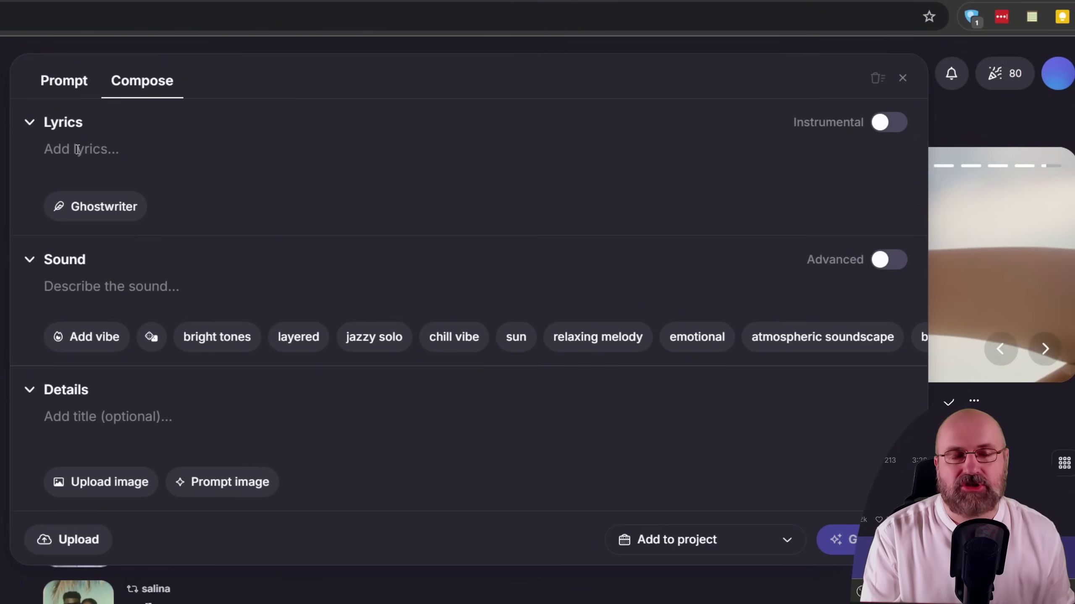
click(99, 289)
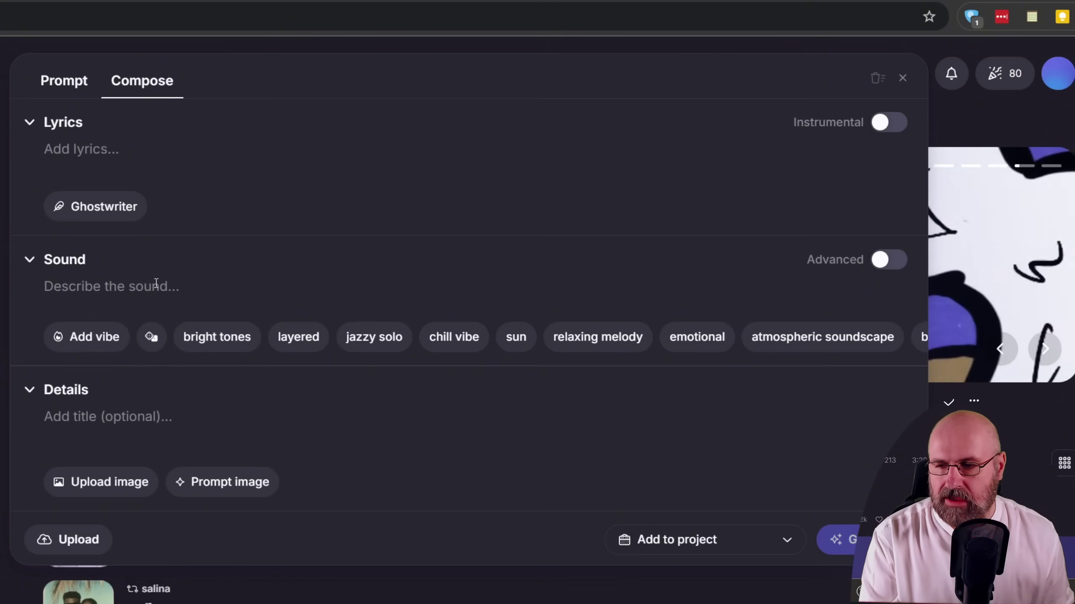
click(118, 420)
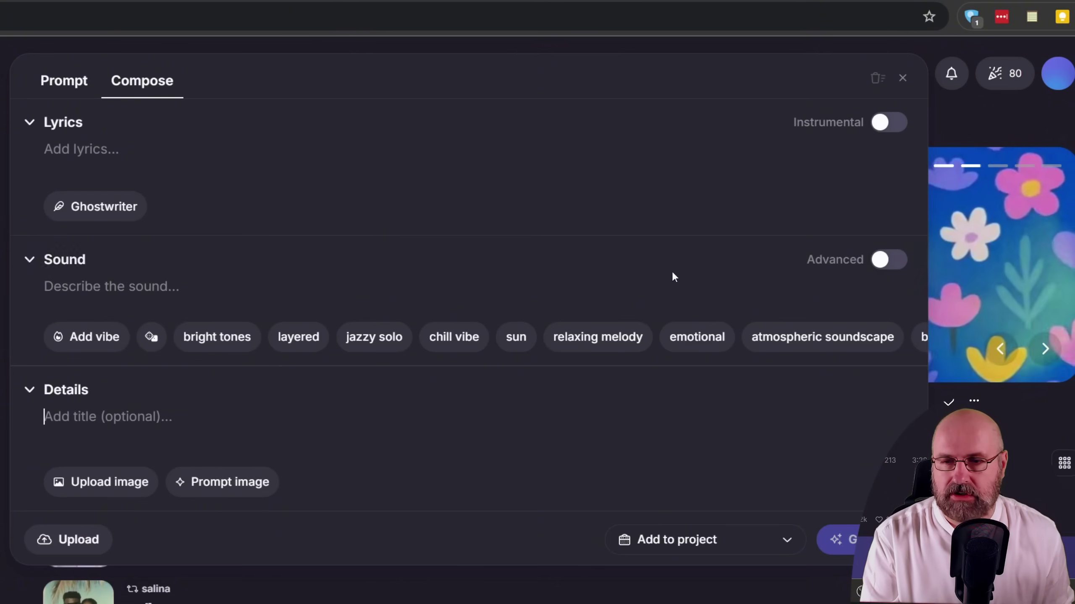
Turn on the Advanced sound settings, check the available models, and switch the form to Prompt mode.
click(886, 260)
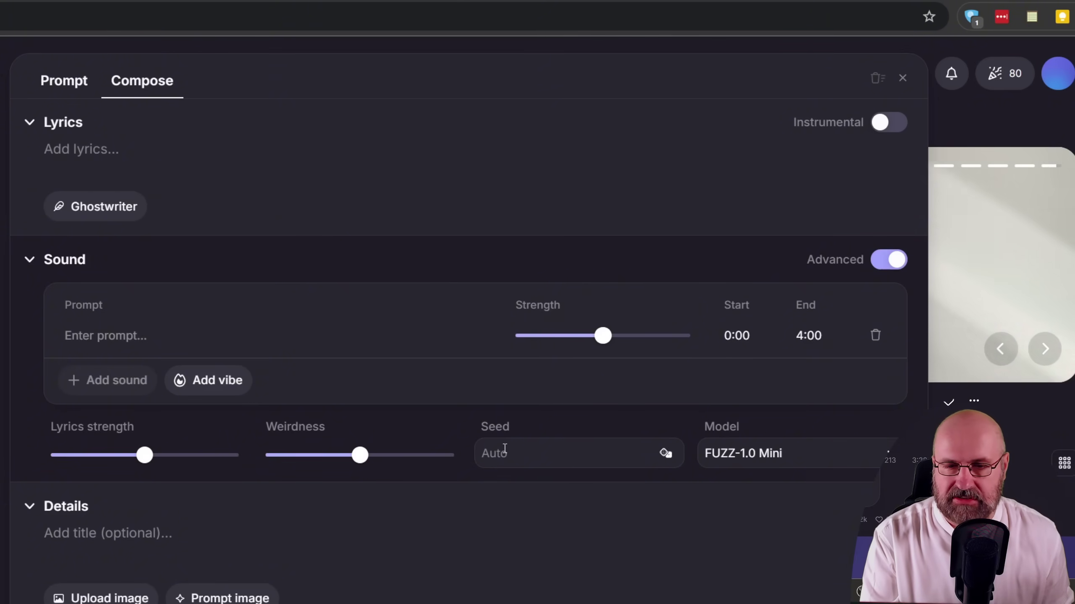
click(807, 465)
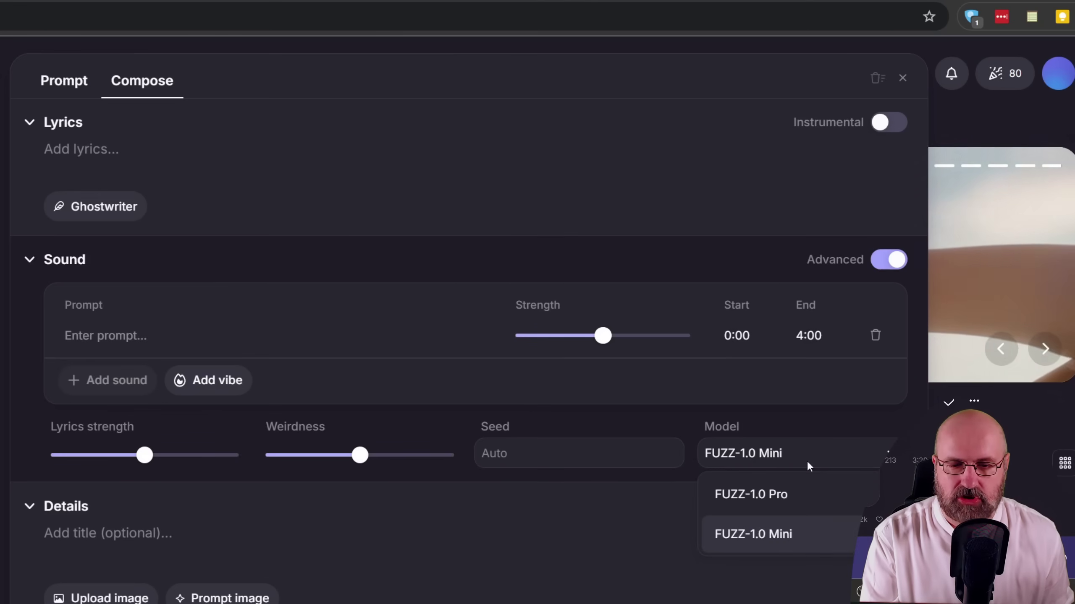
click(806, 460)
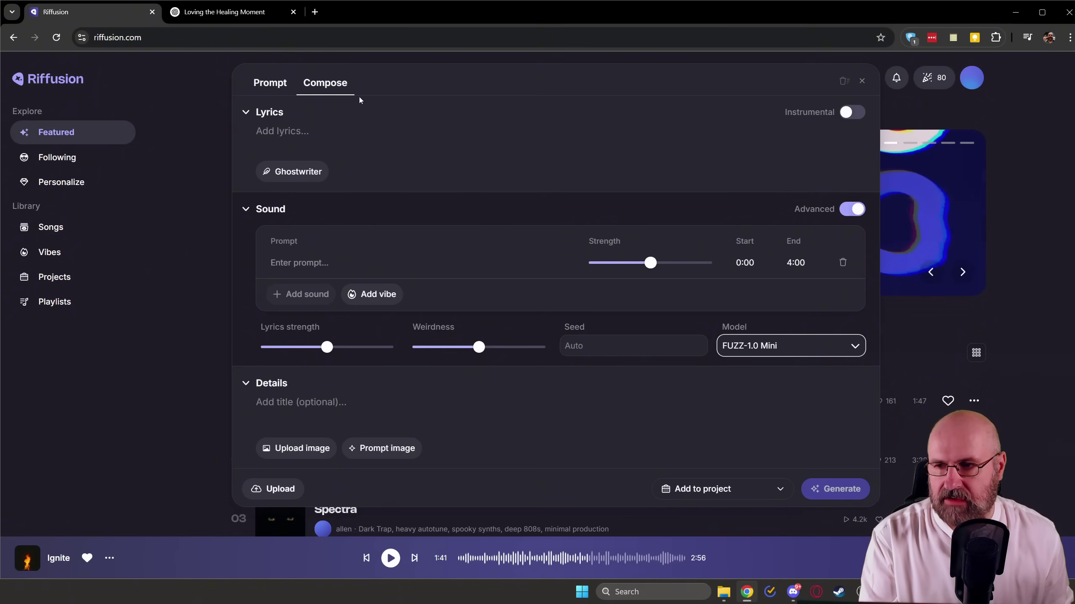
click(264, 86)
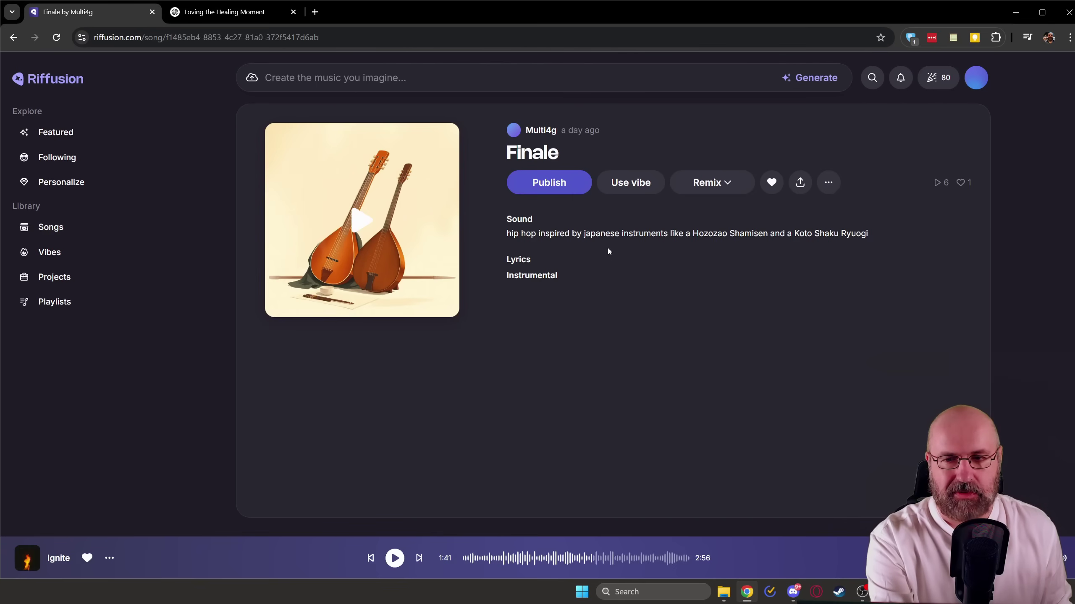
Play the instrumental song Finale from its song page and pause it after listening.
click(356, 224)
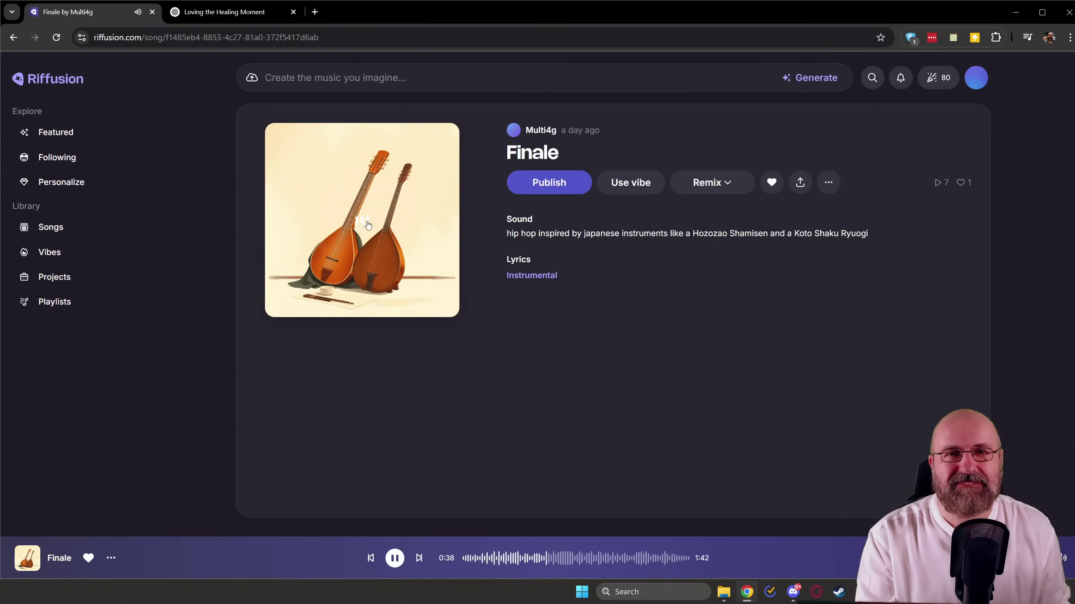
click(368, 225)
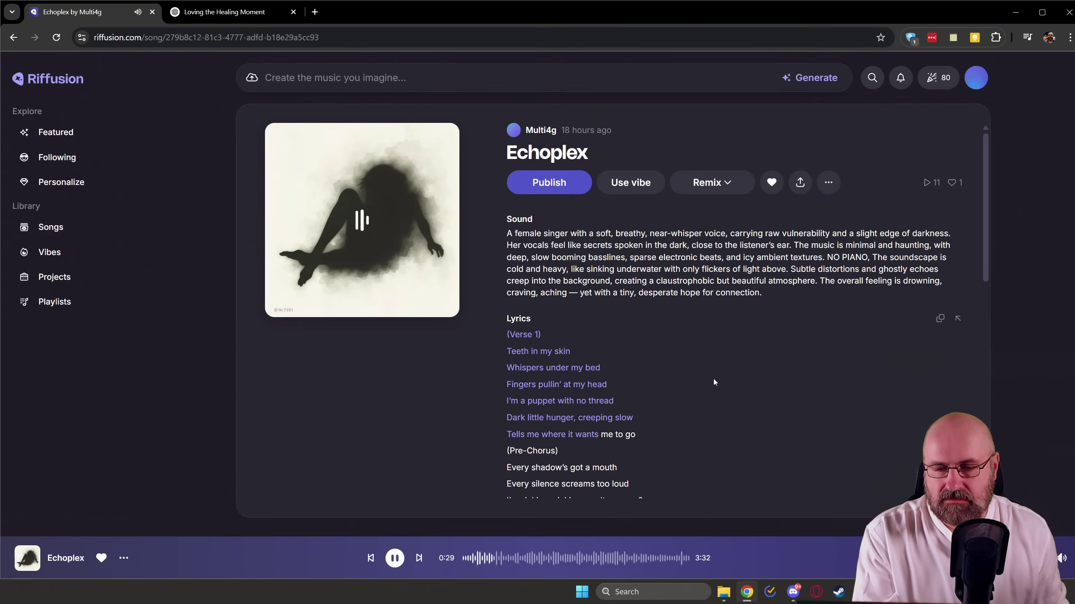
Follow the lyrics of Echoplex while it plays, and pause the song.
scroll(713, 379, down, 2)
scroll(714, 383, down, 2)
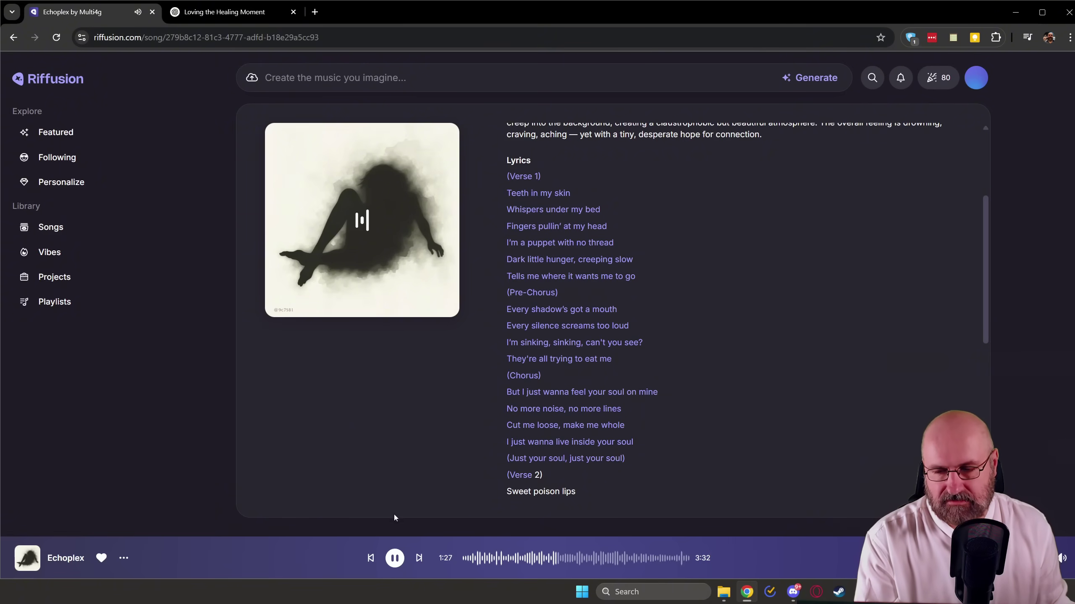
click(396, 559)
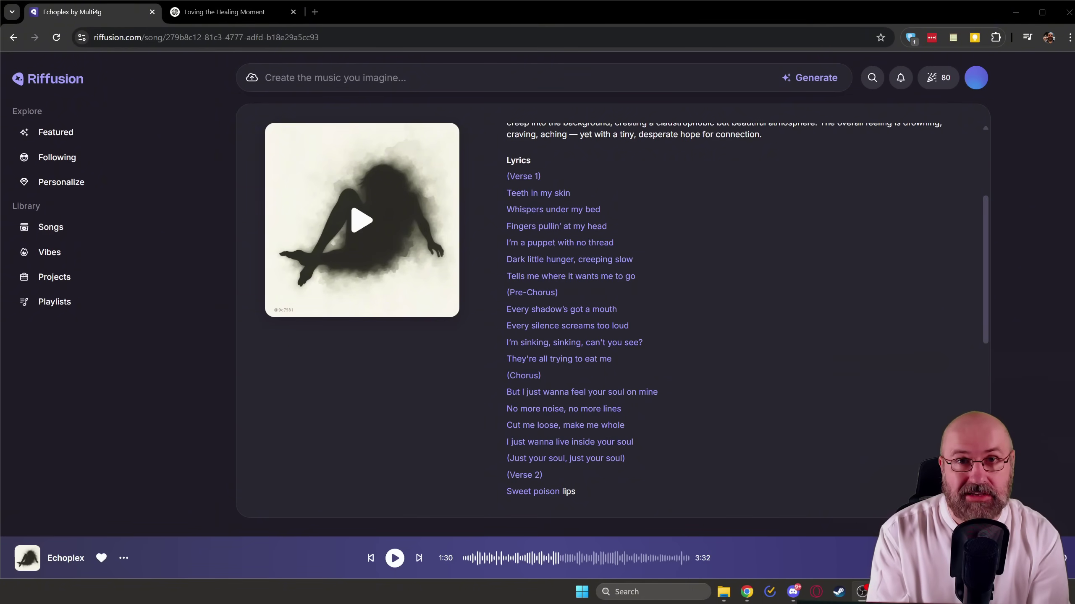
Return to the favorite songs and open Echoplex for a Replace remix.
key(alt+Left)
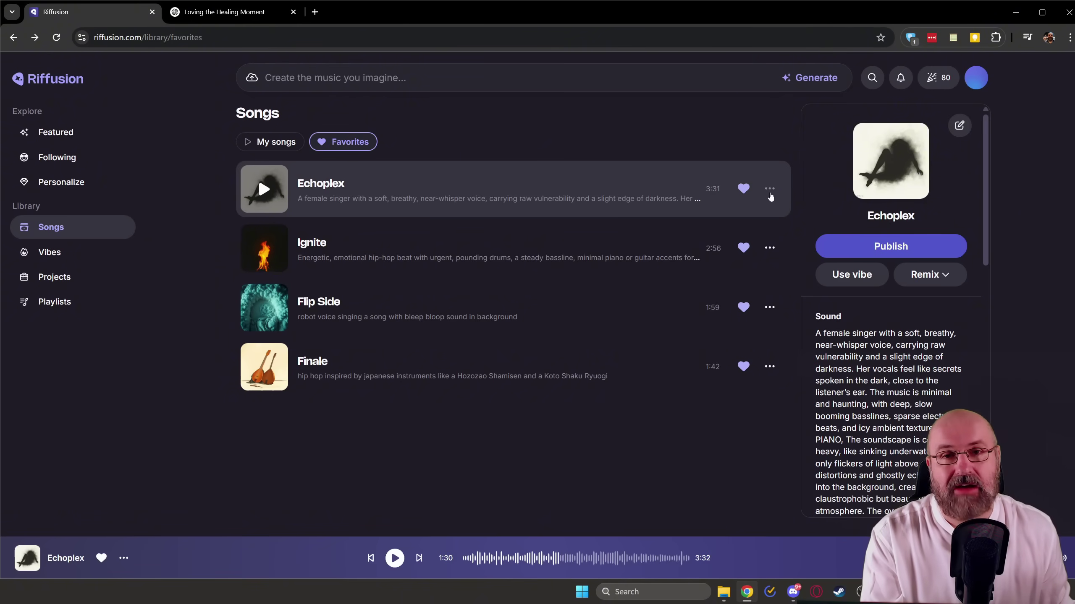
click(769, 191)
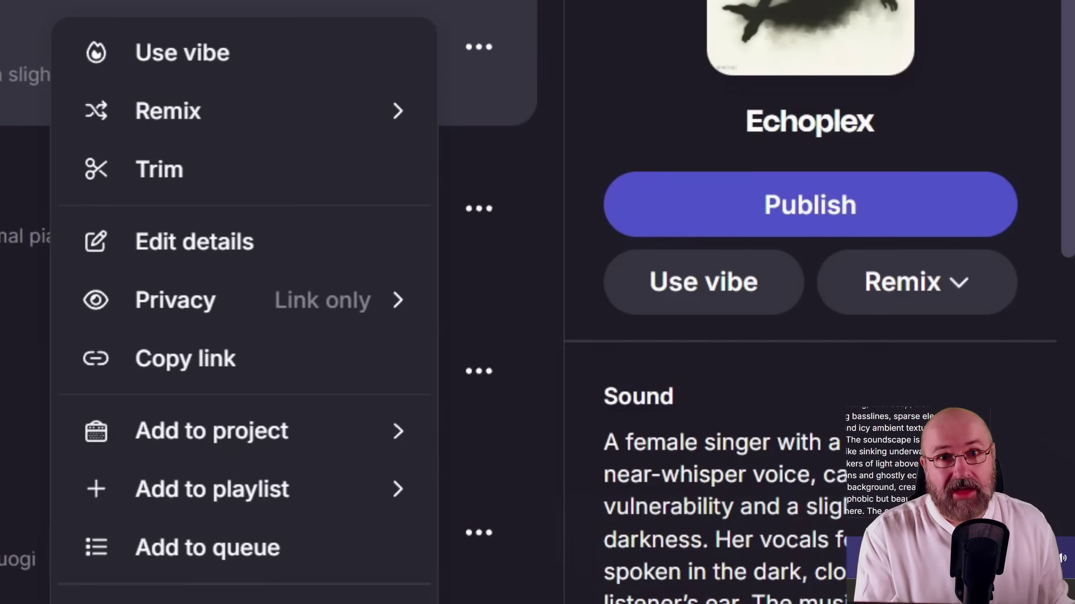
mouse_move(142, 136)
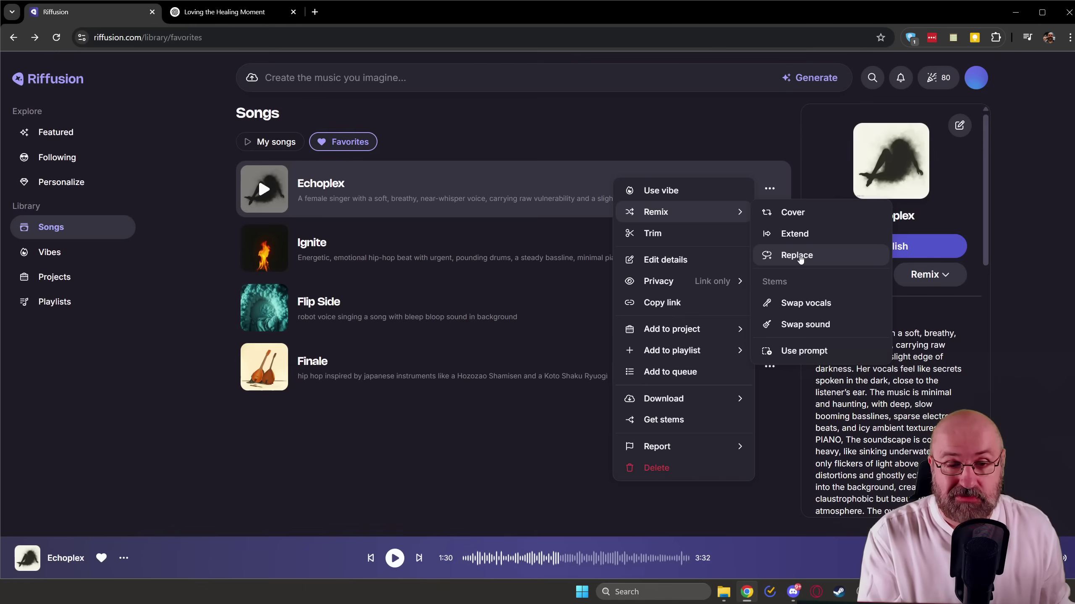
click(801, 256)
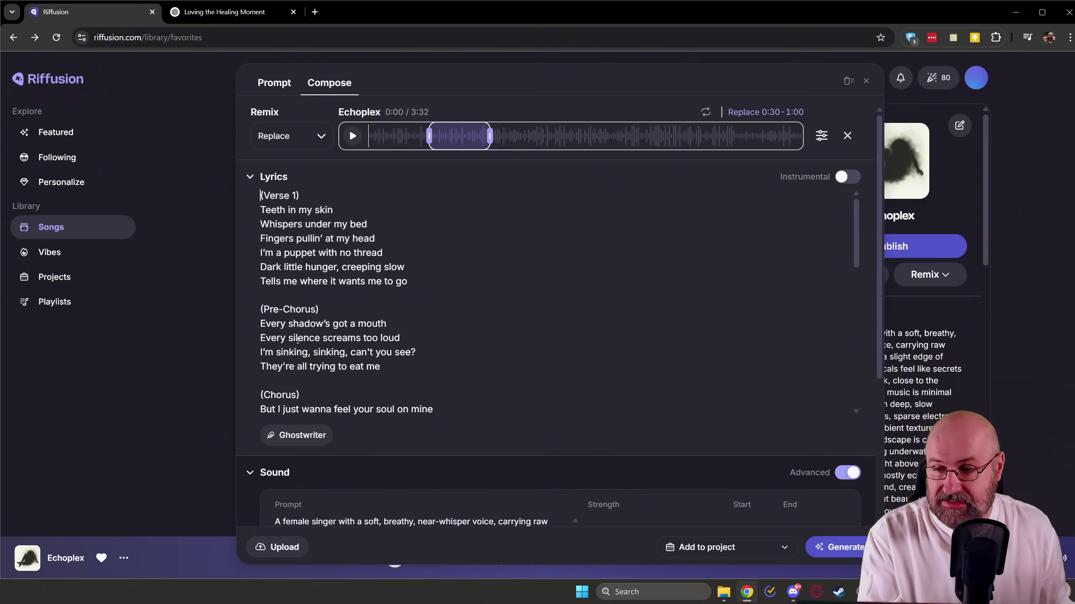
Review the Echoplex lyrics, set the section to replace to 1:15-1:36, and close the remix form.
scroll(328, 250, down, 4)
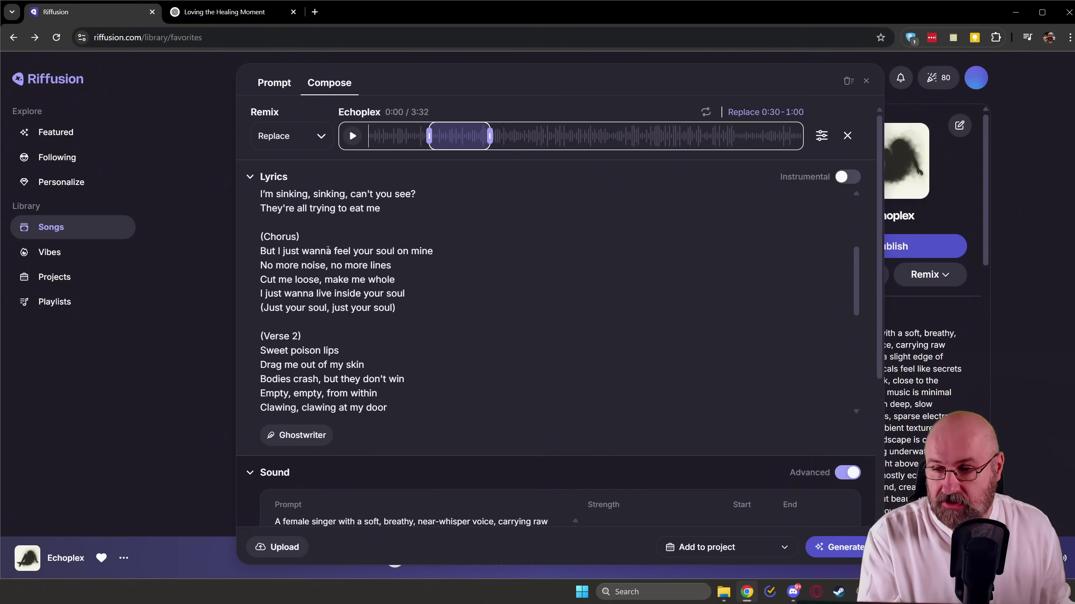
scroll(371, 285, down, 3)
scroll(372, 285, up, 10)
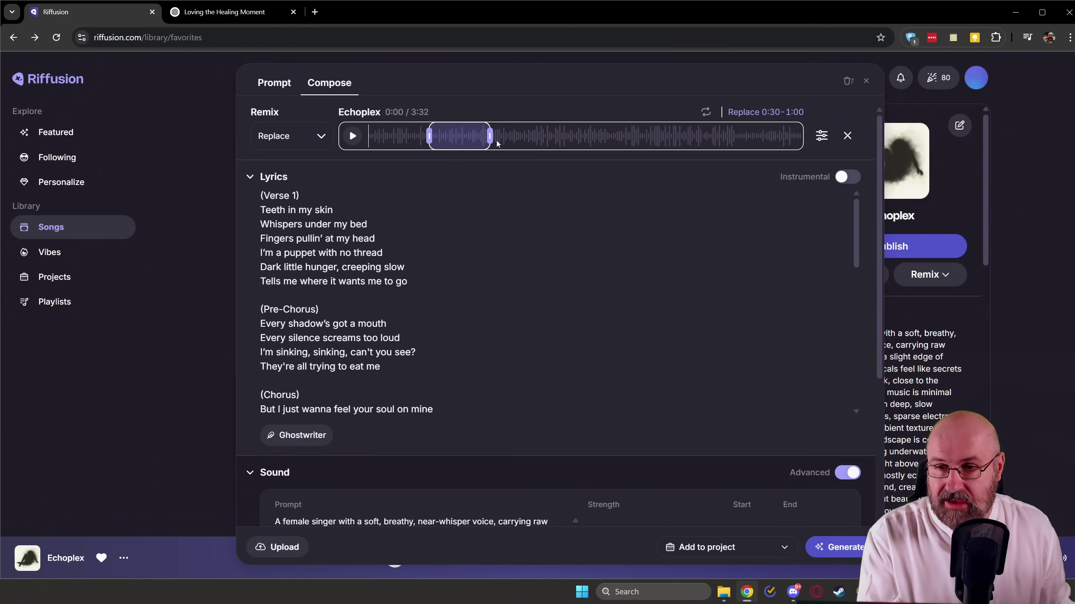
drag(490, 136, 565, 136)
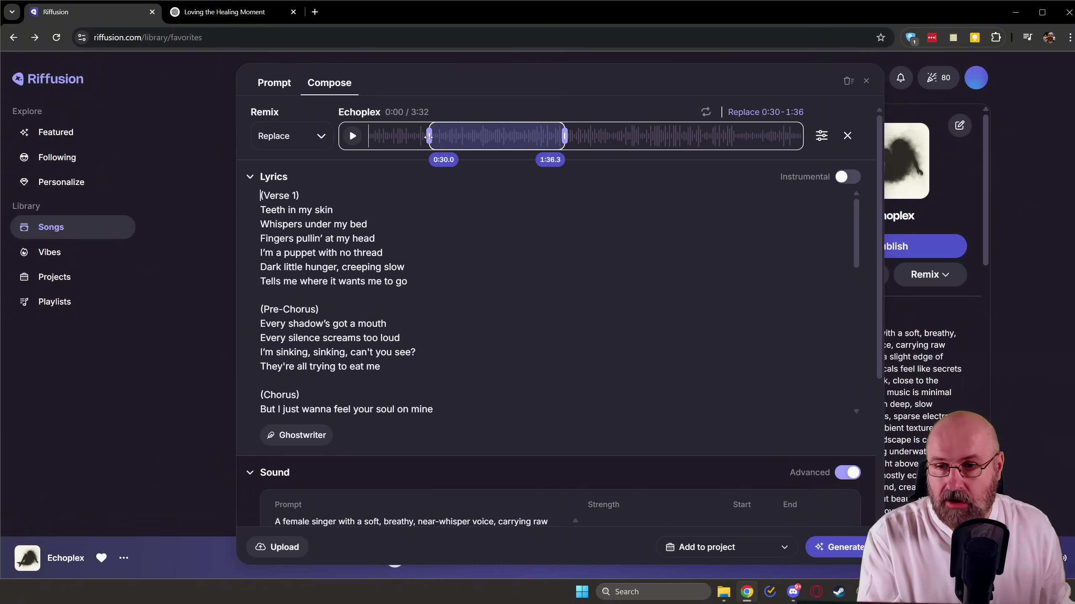
drag(429, 136, 522, 136)
mouse_move(559, 136)
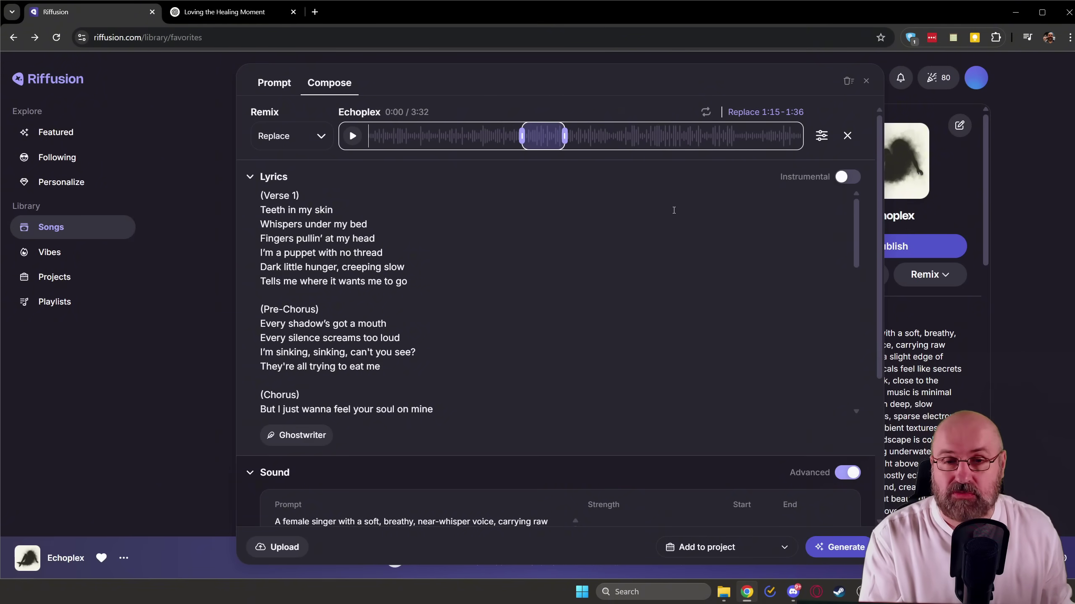
key(Escape)
Open the song options for Echoplex and look at the trim, download and stem choices.
click(769, 190)
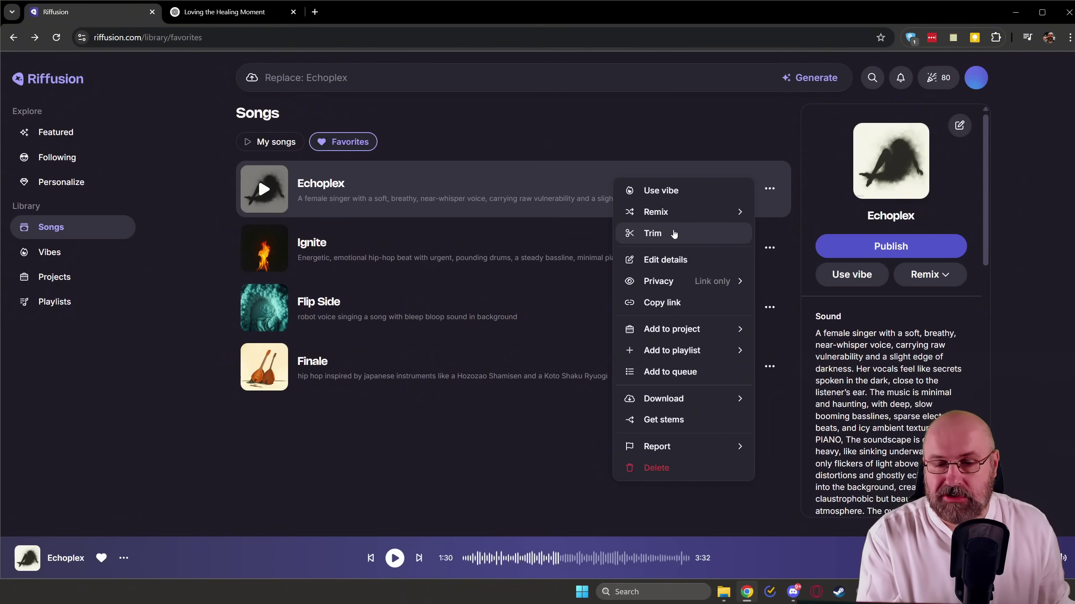
mouse_move(659, 396)
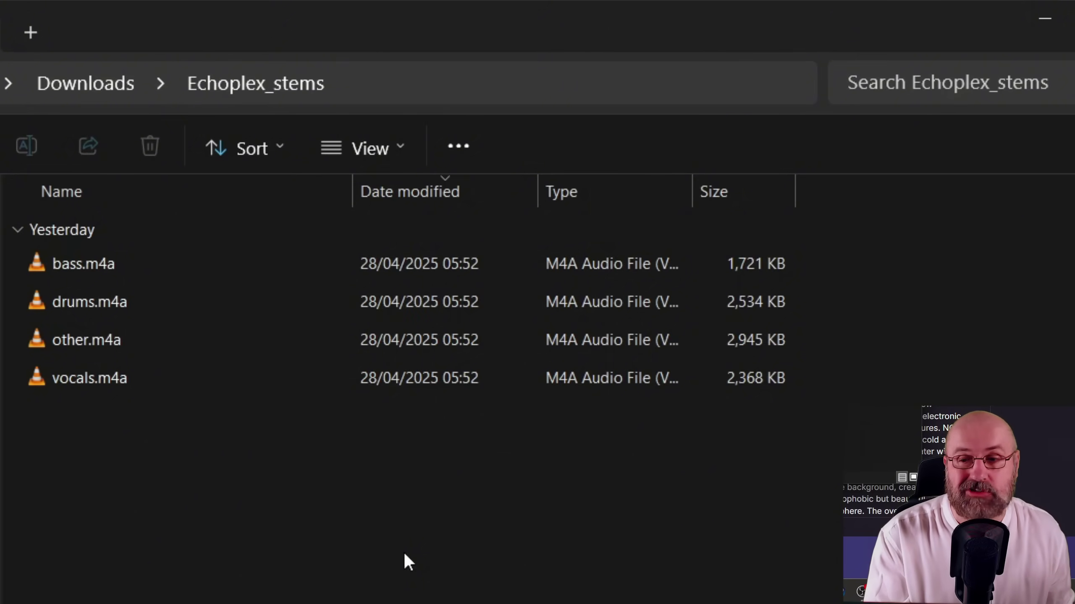
Listen to the vocals.m4a stem from the Echoplex_stems folder in VLC media player, and close the player.
click(128, 313)
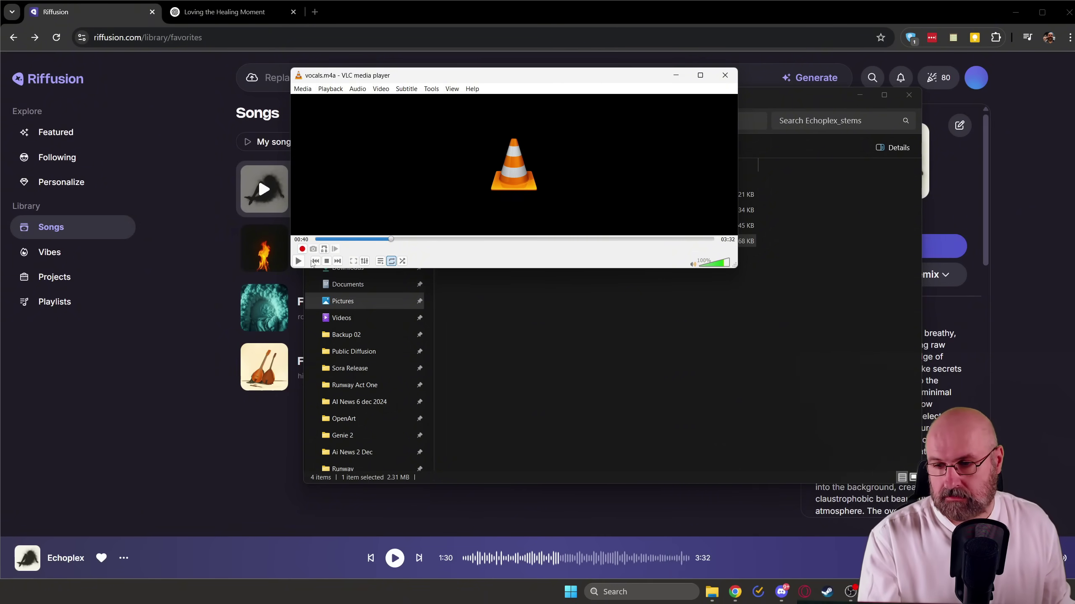
click(721, 77)
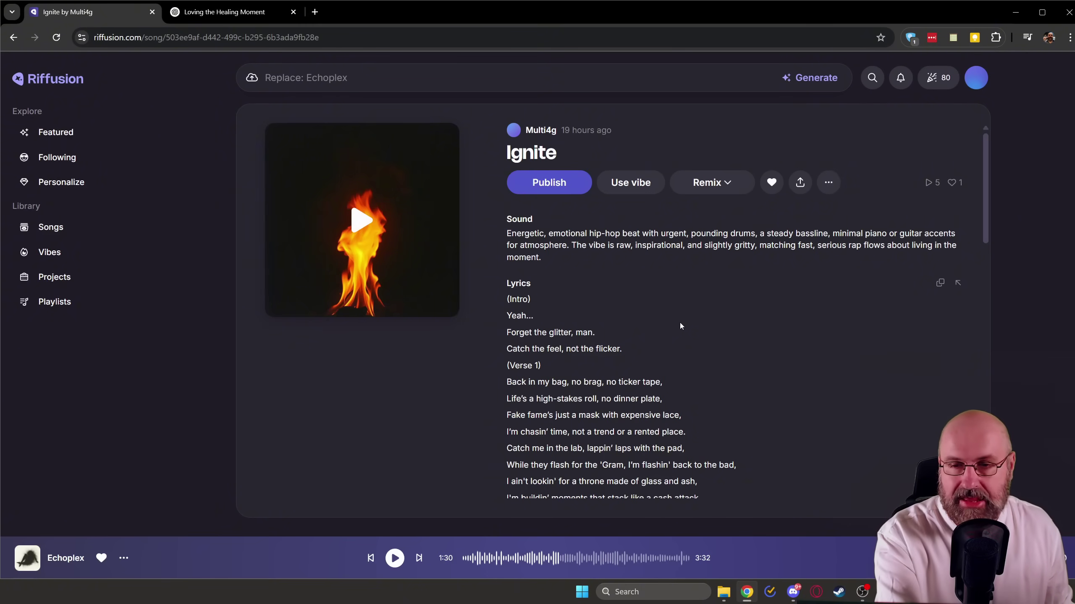
Play the song Ignite from its page, follow its lyrics, and pause it to read on.
click(444, 248)
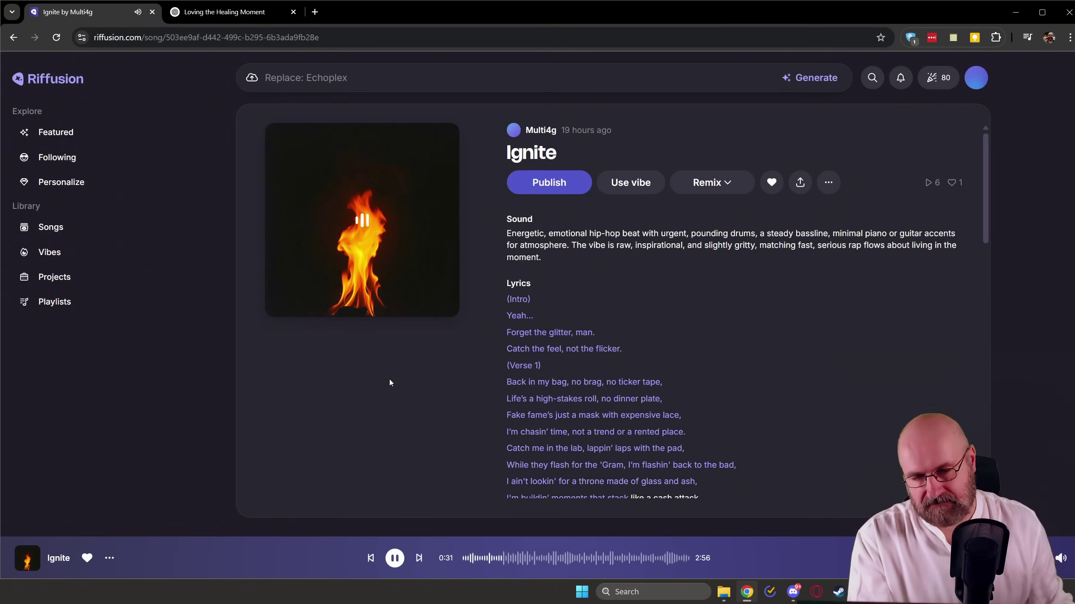
scroll(747, 374, down, 5)
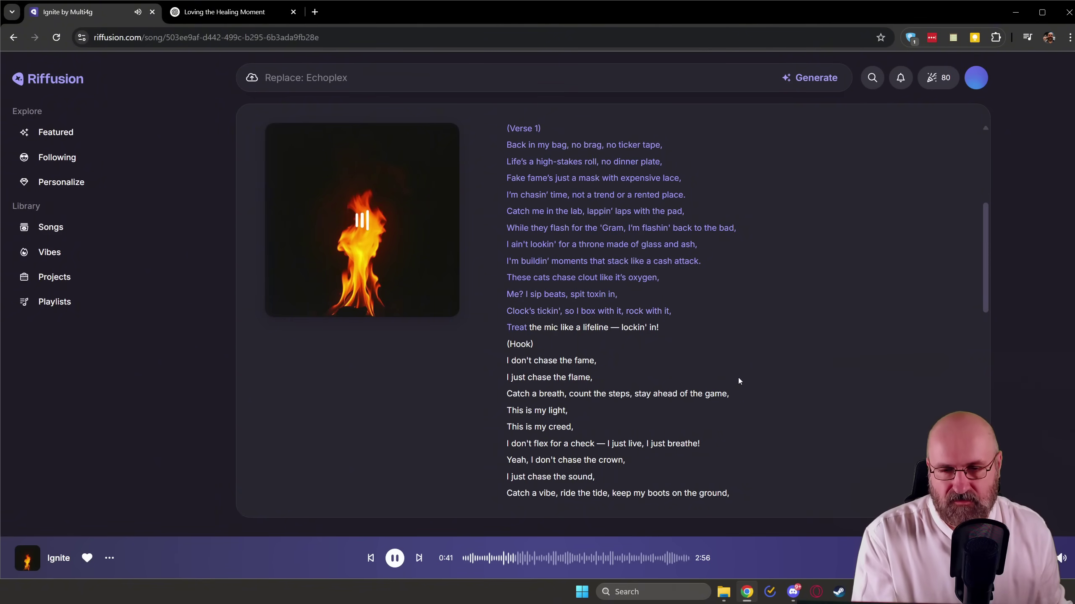
key(space)
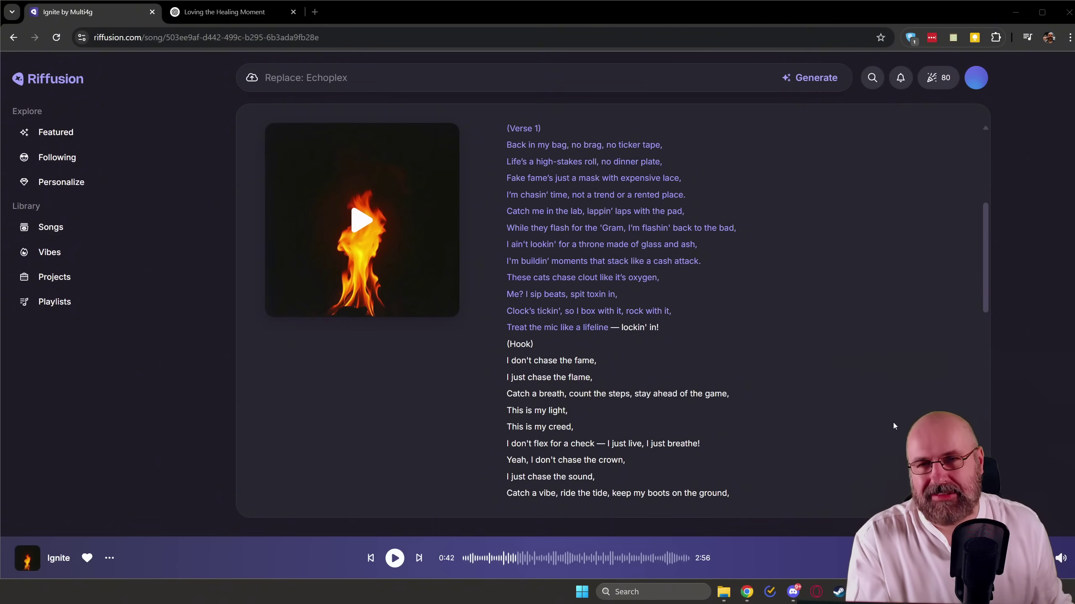
scroll(888, 425, down, 6)
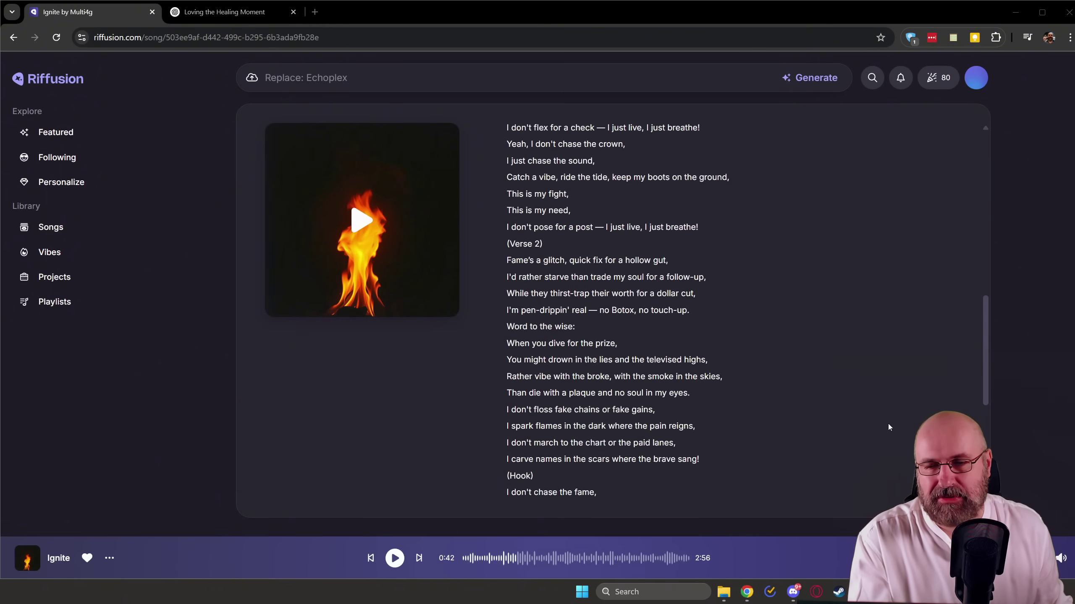